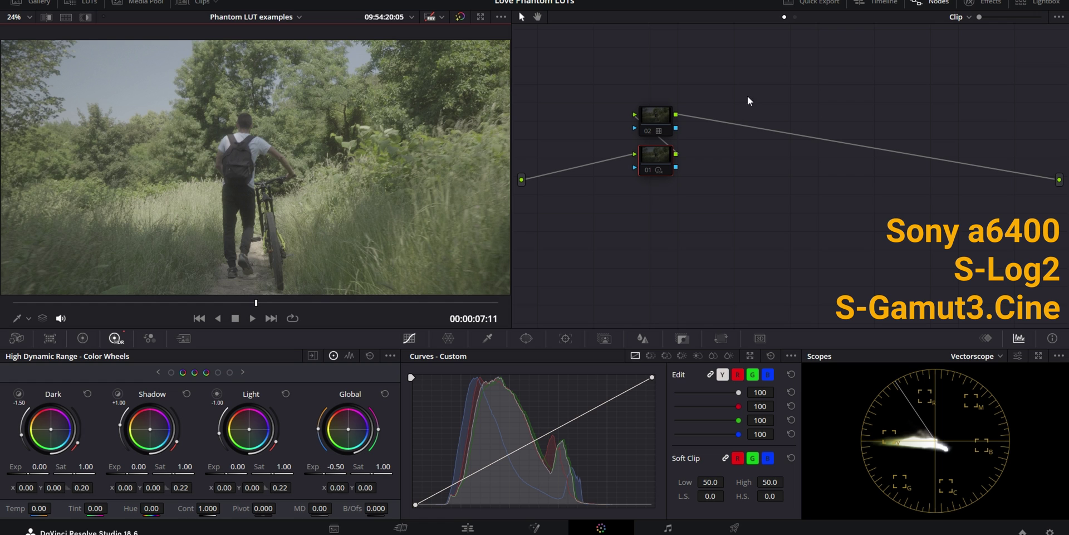
- Enable the Utopia_Fs7_Sl2Sg3c_65x LUT on node 02 and the exposure correction on node 01 of the bicycle clip
mouse_move(655, 118)
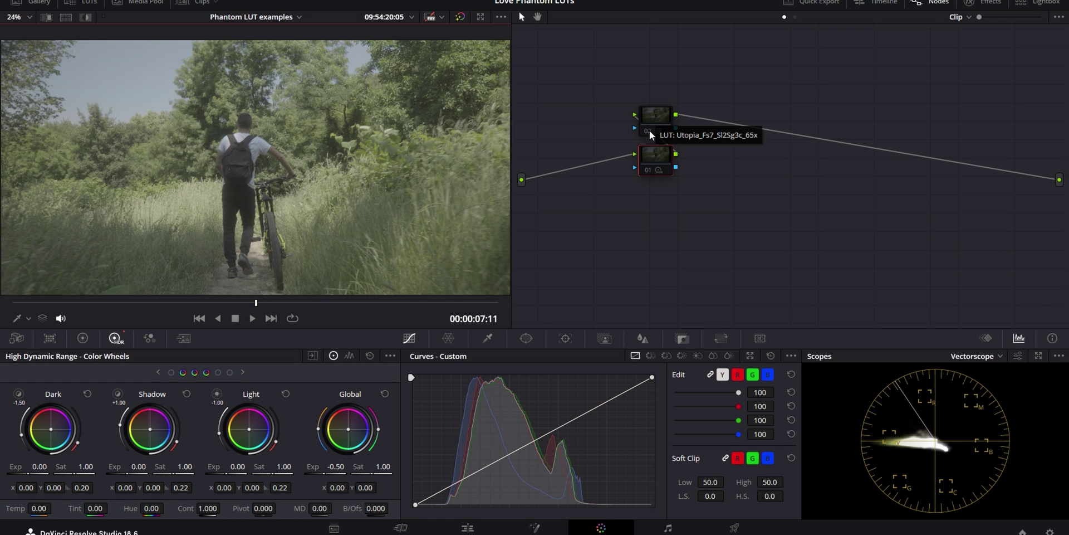
click(650, 130)
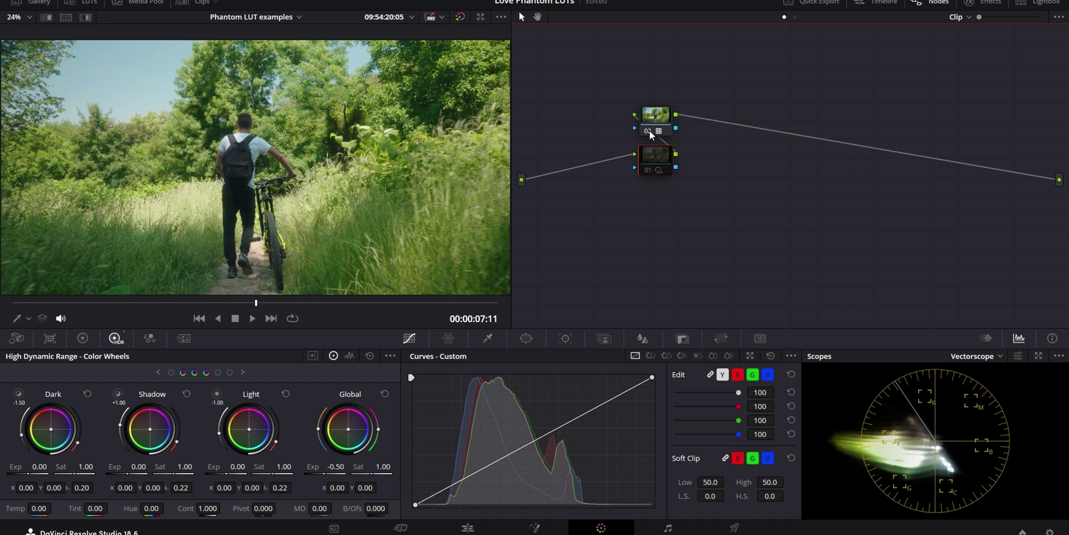
key(ctrl+d)
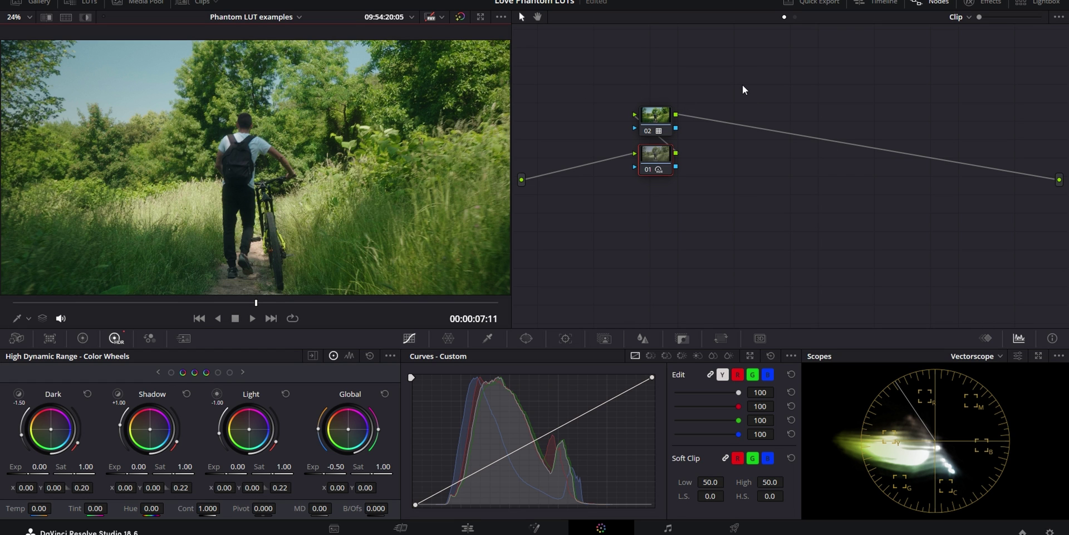
- Compare the bicycle clip's Phantom LUT grade with its other grade version, and return to the Phantom LUT version
key(ctrl+b)
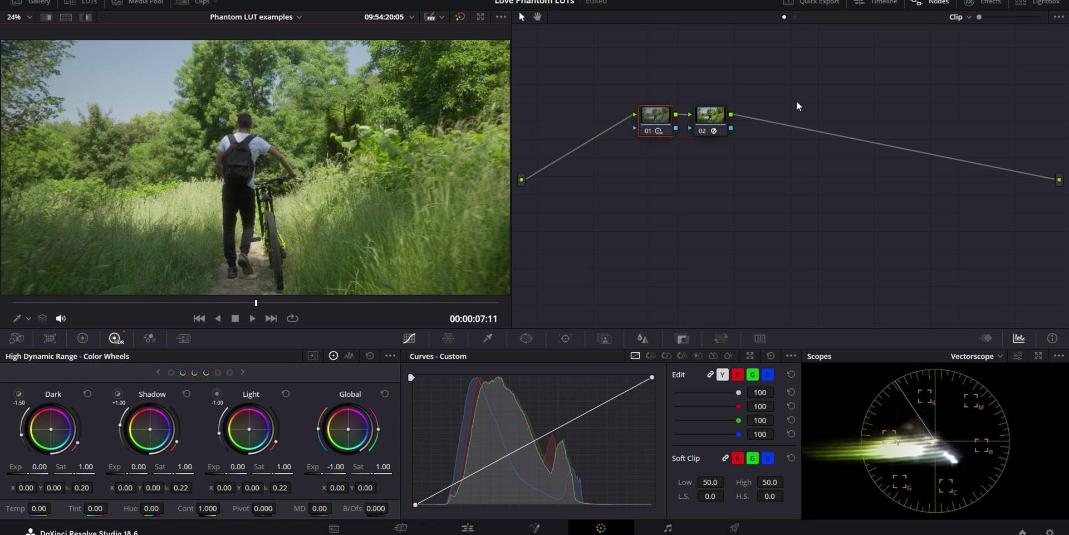
key(ctrl+n)
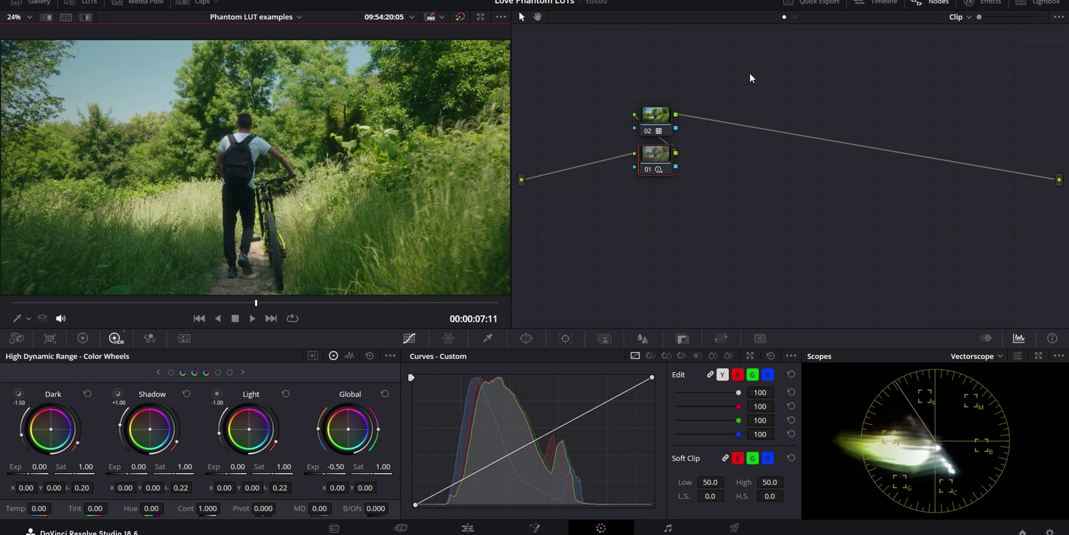
- Go to the next clip, the man with the phone, and enable the IceBlue_Fs7_Sl2Sg3c_65x LUT on node 02
key(Down)
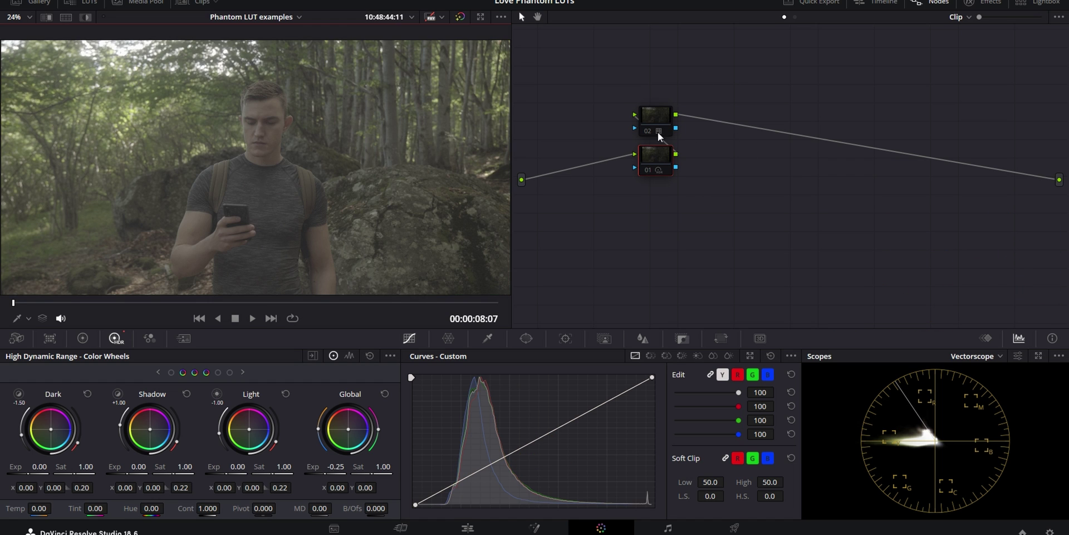
mouse_move(647, 131)
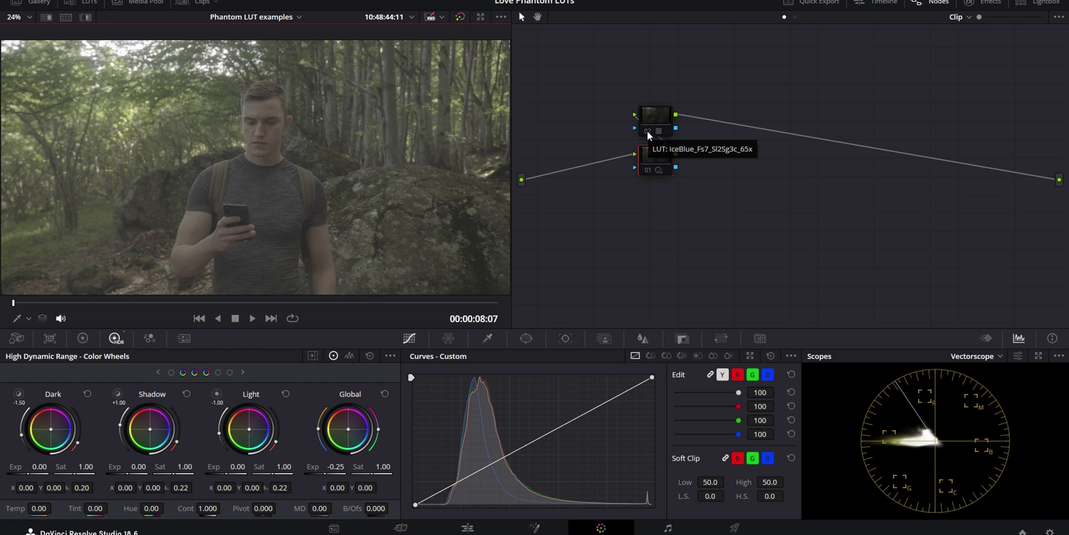
click(647, 131)
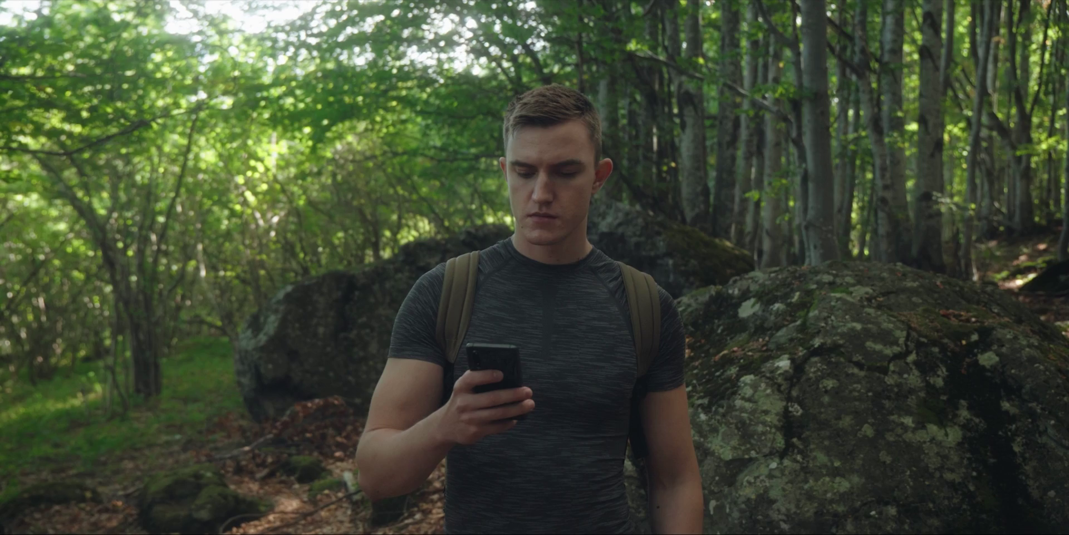
mouse_move(764, 214)
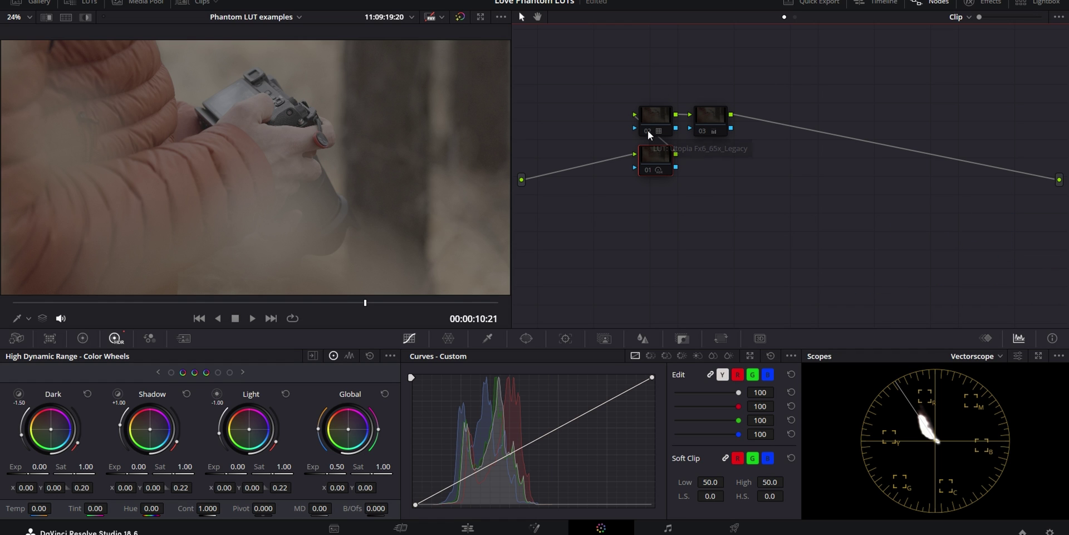
- Enable the Utopia Fx6_65x_Legacy LUT node and exposure node 01 on the red-jacket camera clip, and select node 03
mouse_move(650, 128)
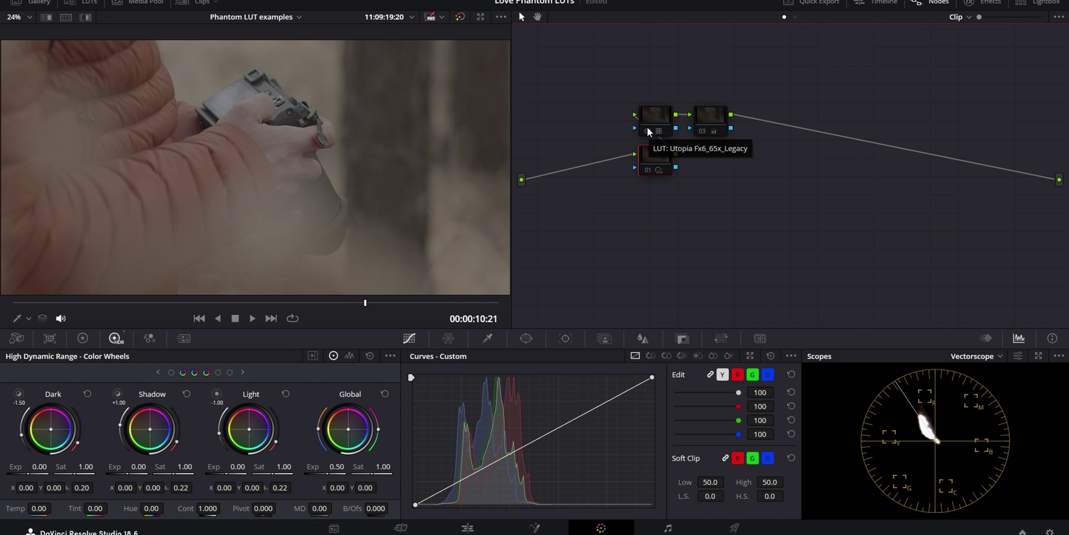
click(649, 131)
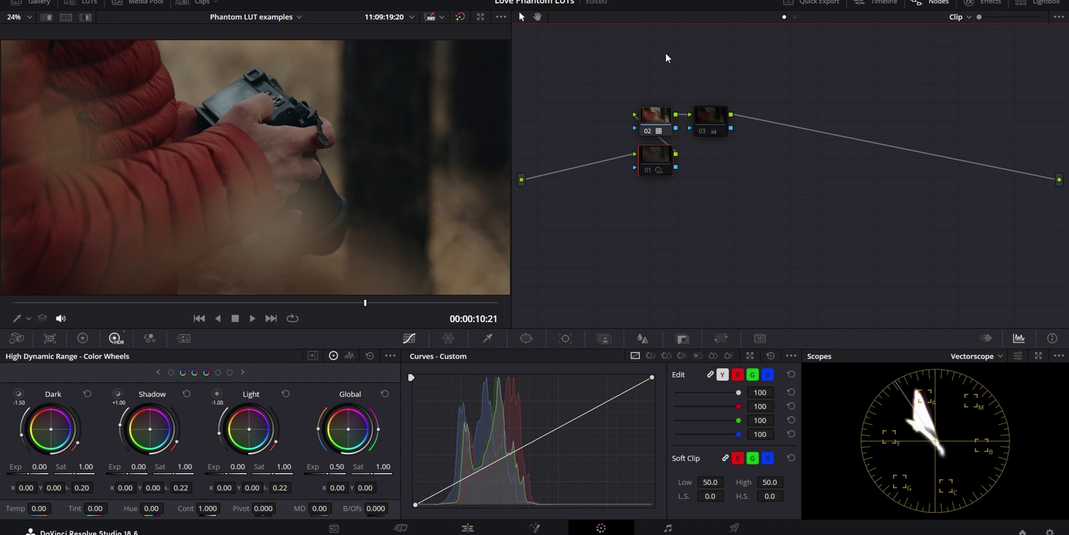
click(649, 169)
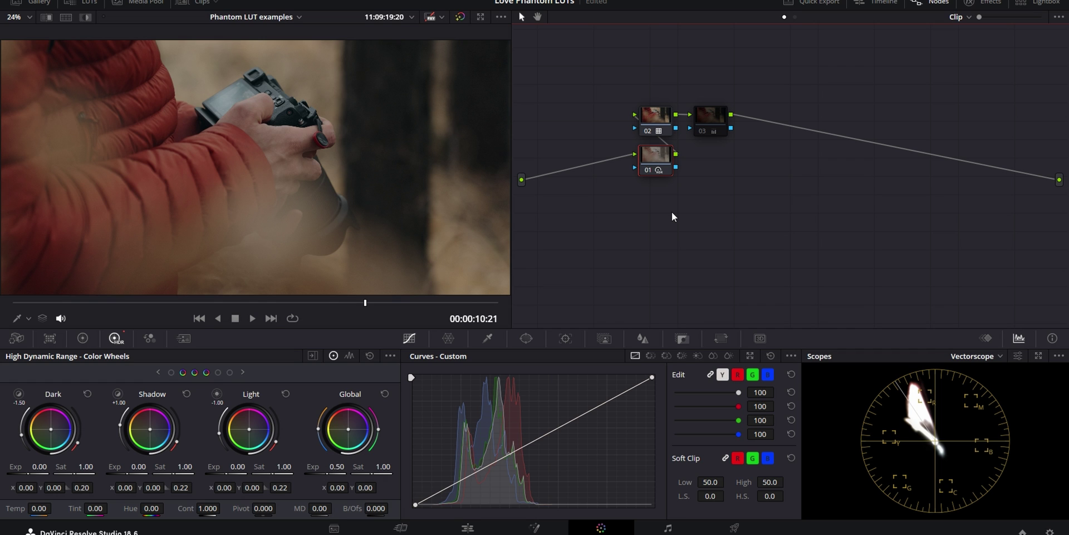
click(715, 119)
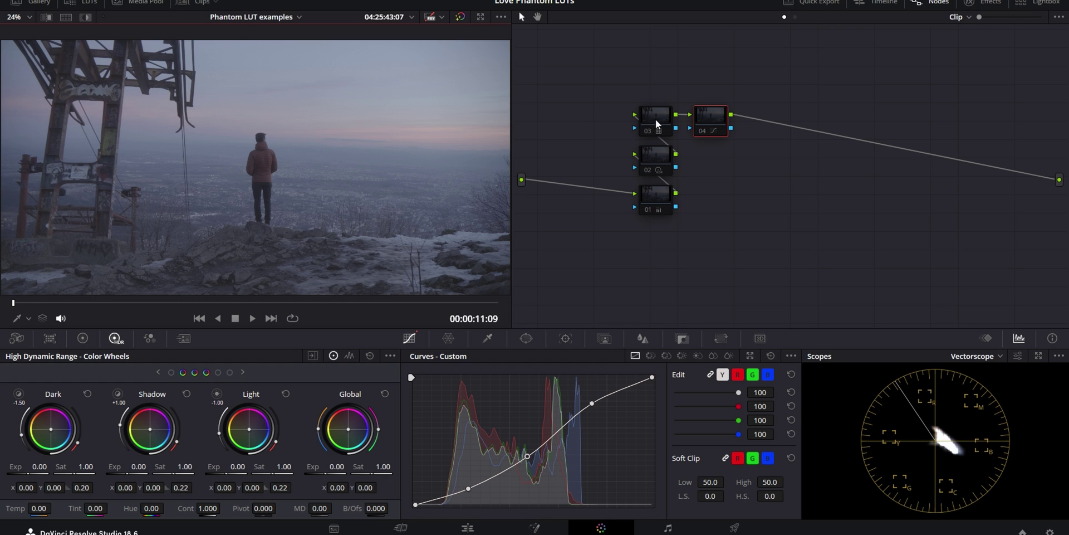
- Enable LUT node 03 and exposure node 02 on the clip with the graffiti-covered tower, keeping node 02 selected
mouse_move(657, 120)
click(651, 128)
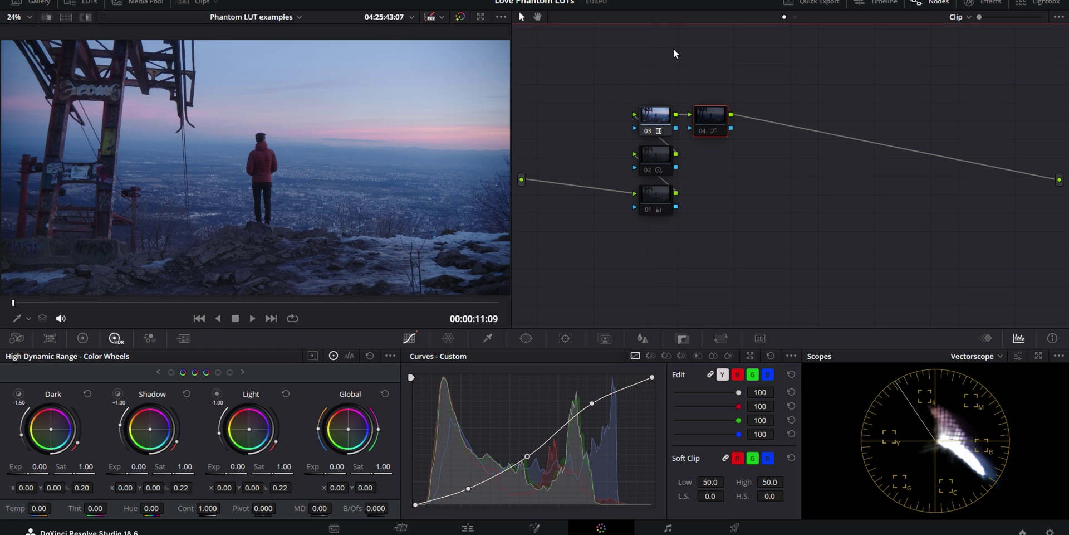
click(650, 169)
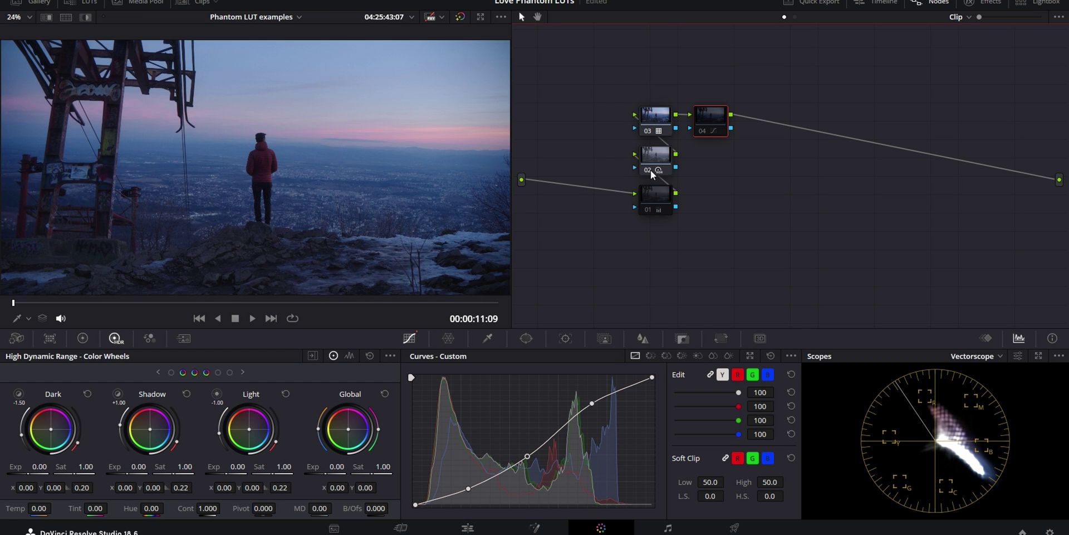
click(656, 158)
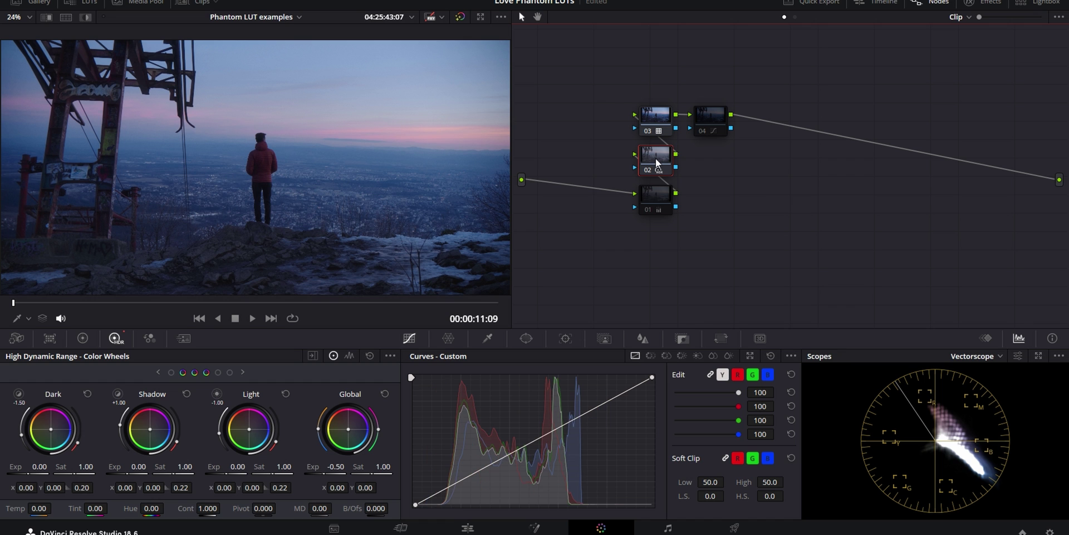
- Enable the Offset colour correction on node 01, compare the image with it off and on, and enable curve node 04
click(649, 209)
click(657, 198)
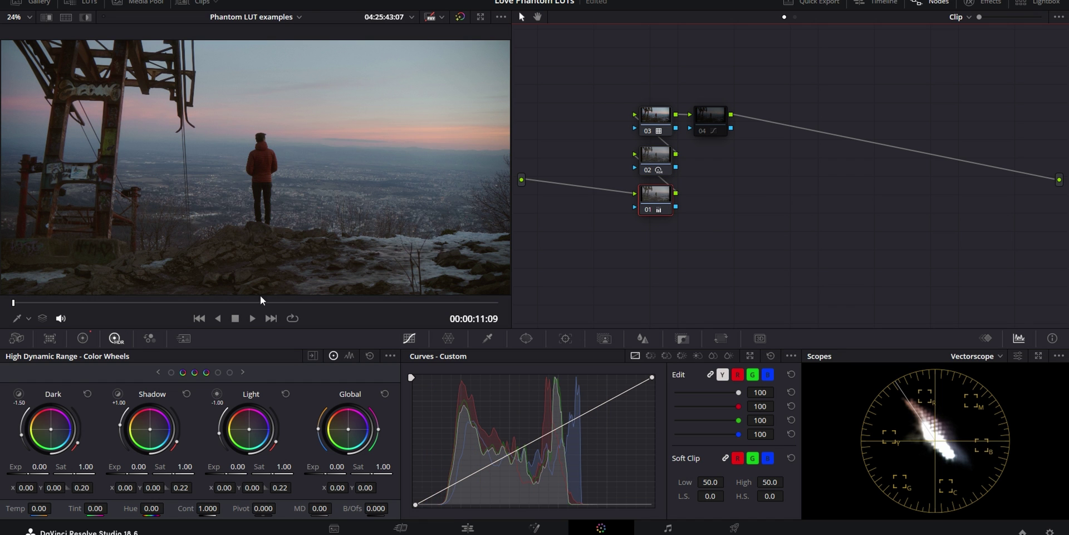
click(82, 338)
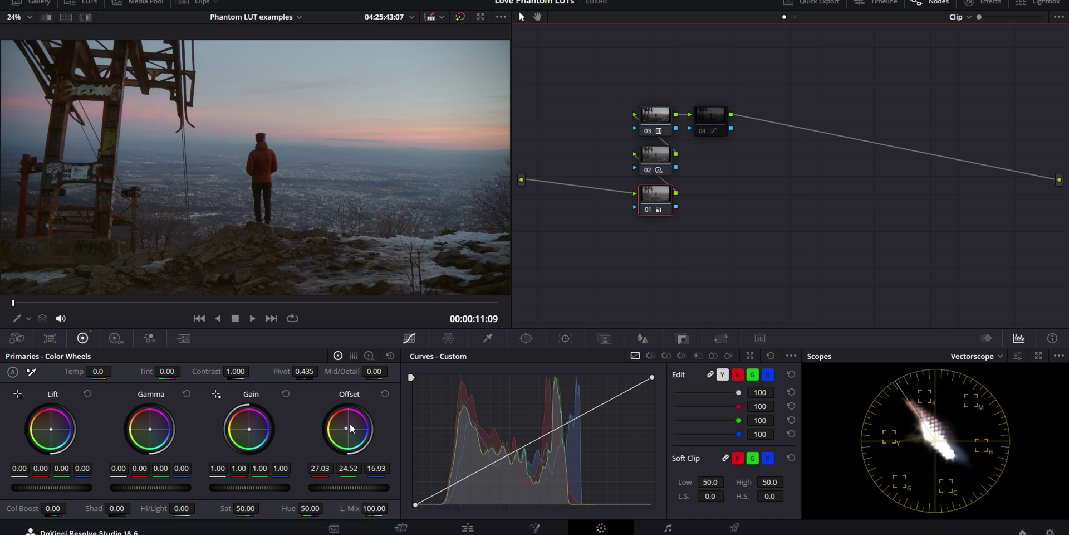
click(648, 212)
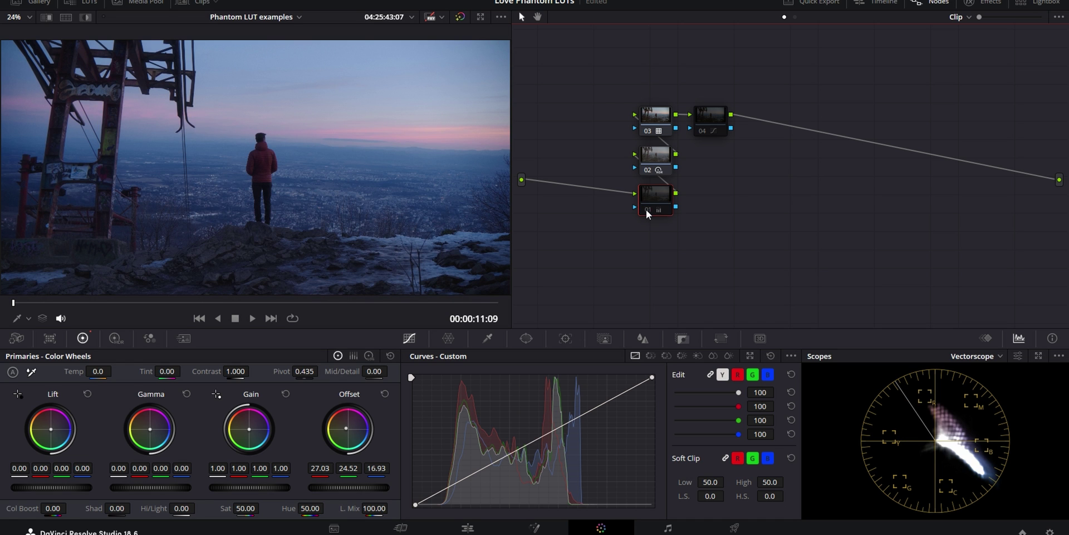
click(647, 211)
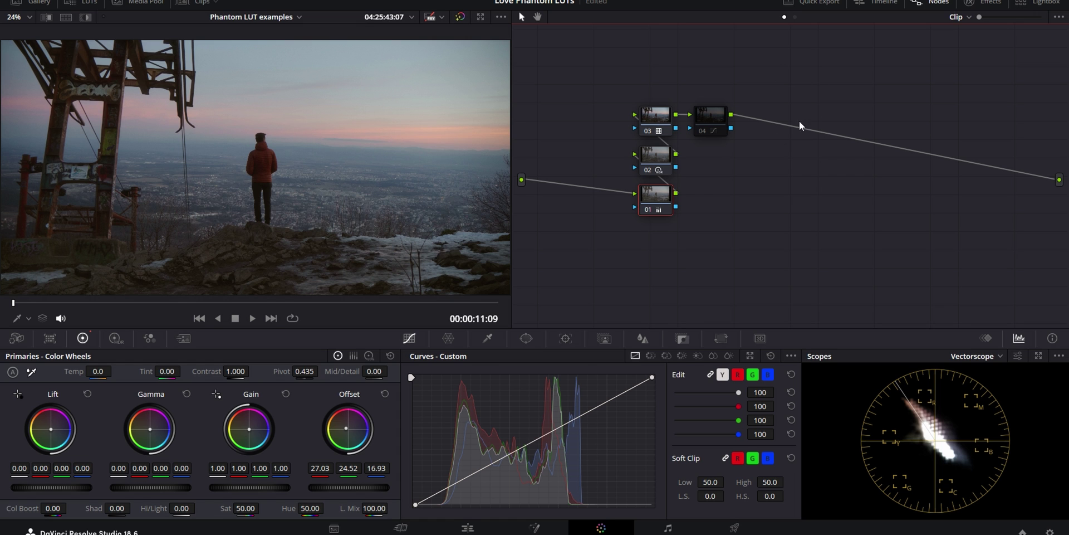
click(702, 130)
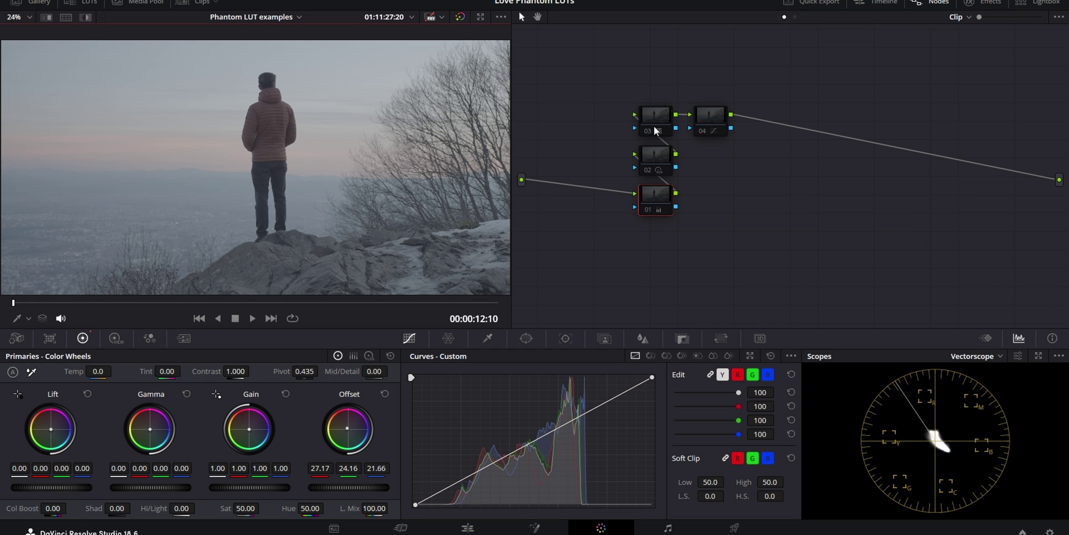
- Enable the Neutral Fx6_65x_Legacy LUT on node 03 and exposure node 02 of the clip with the man on the rock
mouse_move(653, 124)
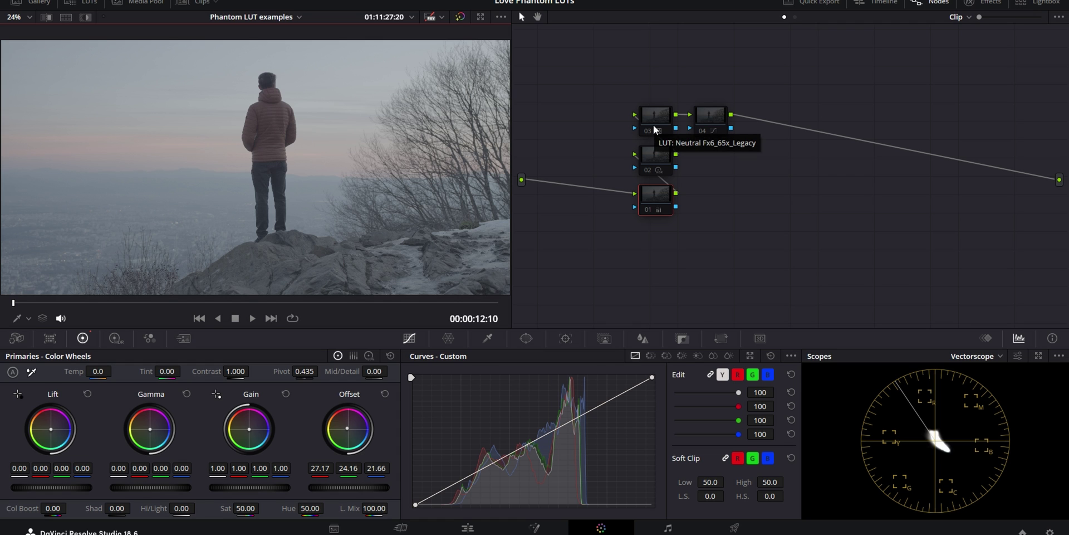
click(653, 126)
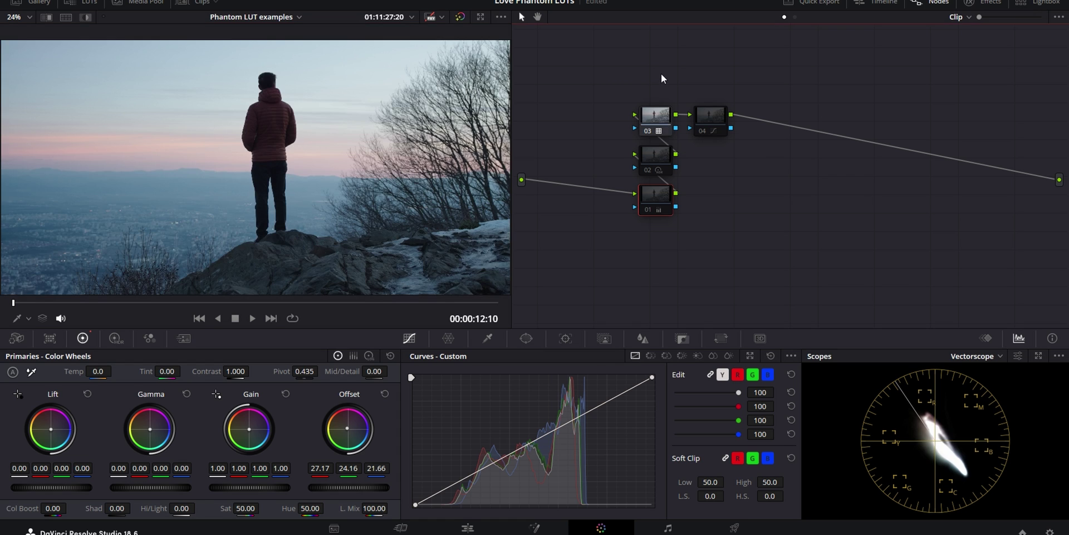
click(657, 156)
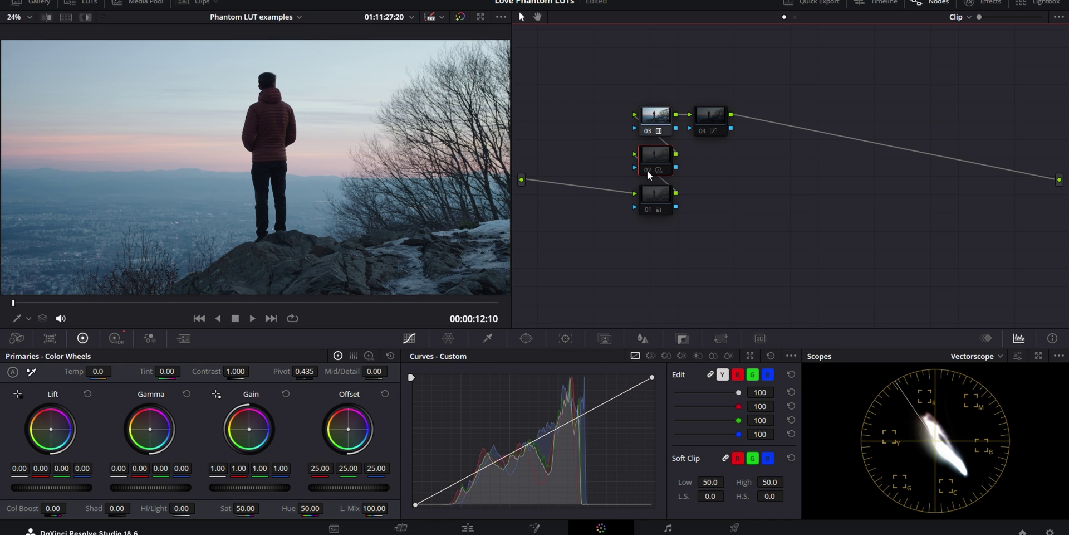
click(647, 171)
- Enable the Offset colour correction on node 01 and the contrast curve on node 04 of the man-on-rock clip
click(653, 197)
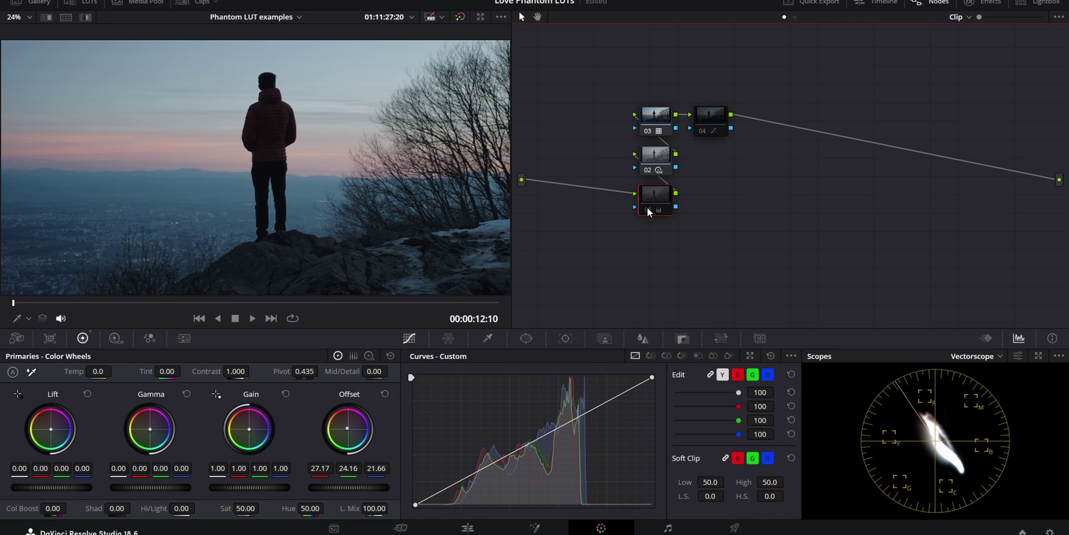
click(648, 210)
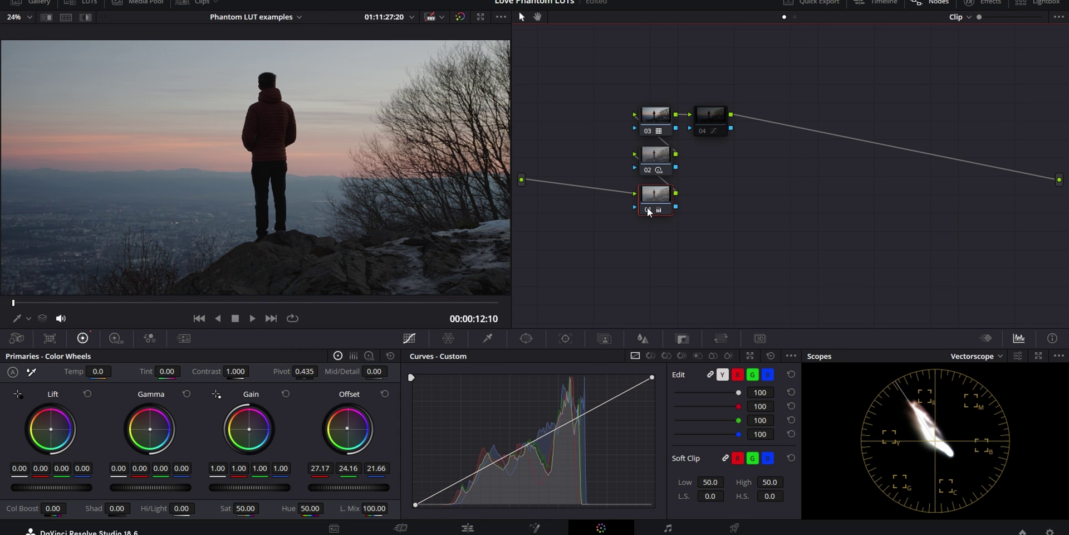
click(711, 111)
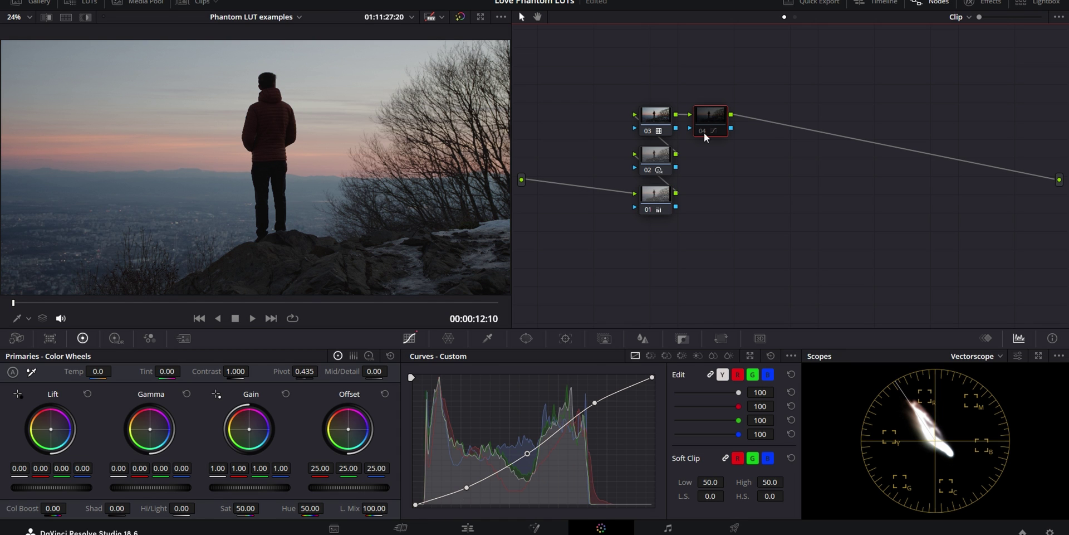
click(701, 132)
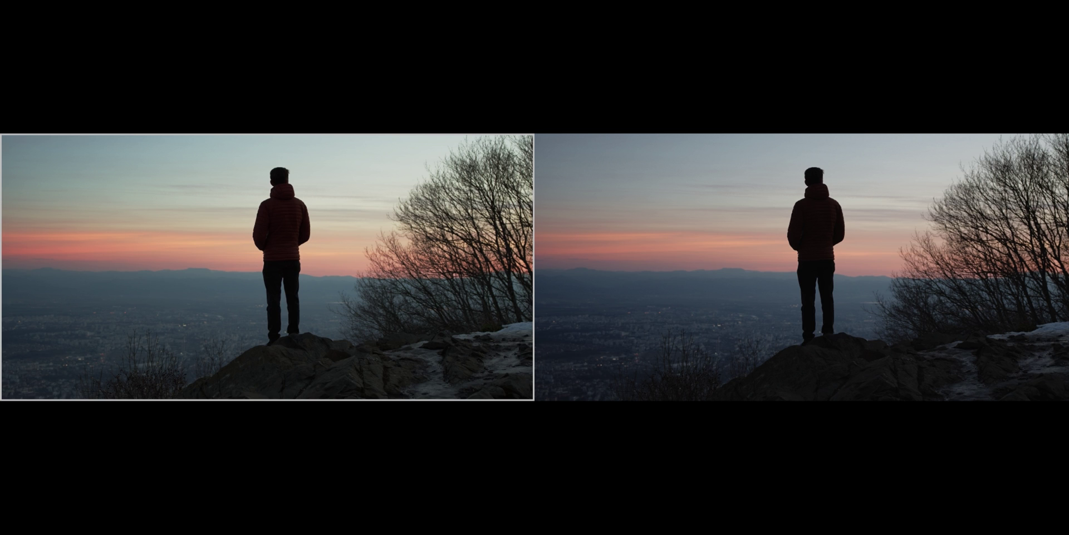
mouse_move(510, 145)
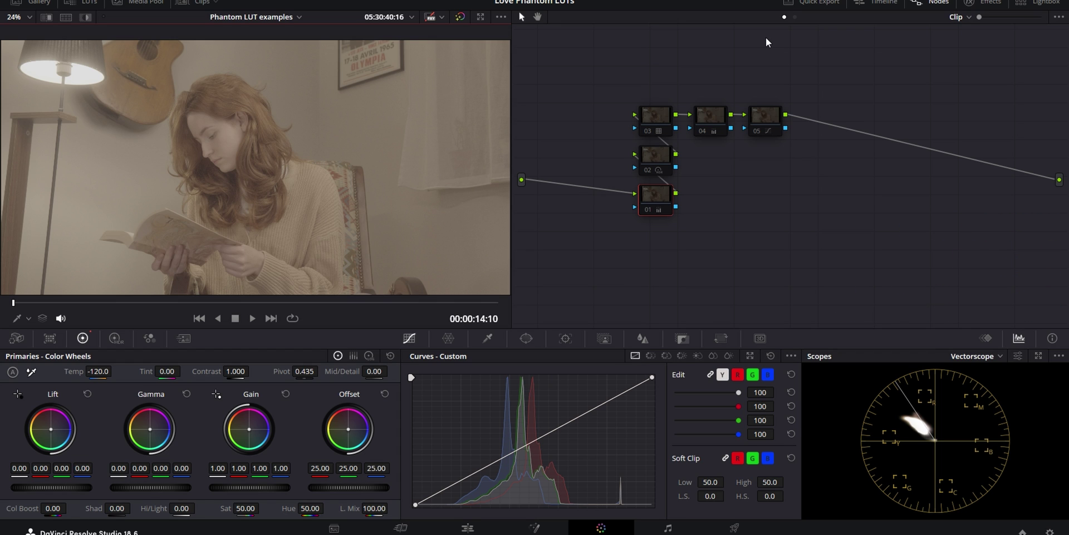
- Enable the Utopia Fx6_65x_Legacy LUT and exposure node 02 on the reading woman's clip, and show node 02's HDR wheels
mouse_move(647, 130)
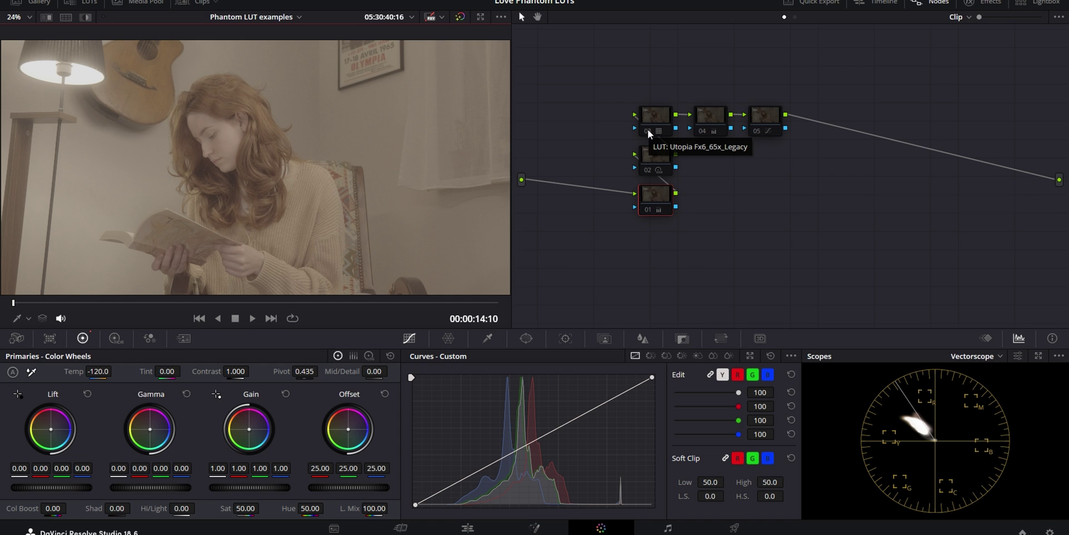
click(647, 130)
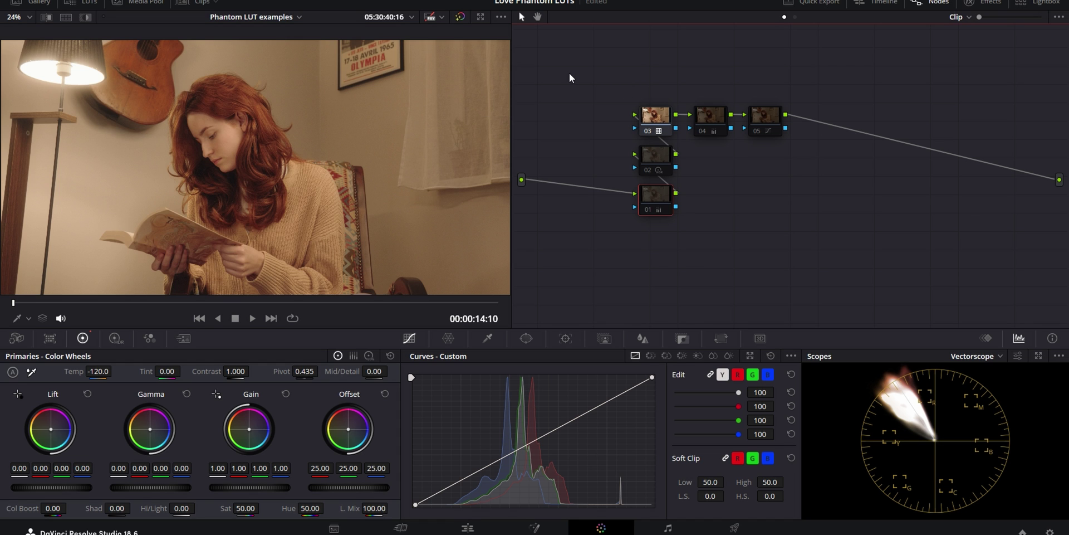
click(656, 153)
click(649, 170)
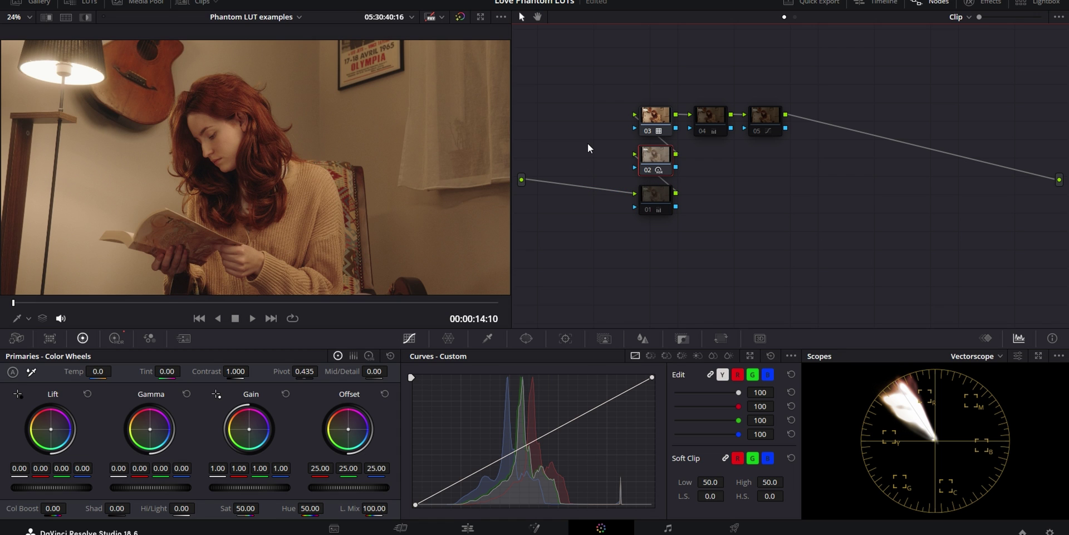
click(116, 340)
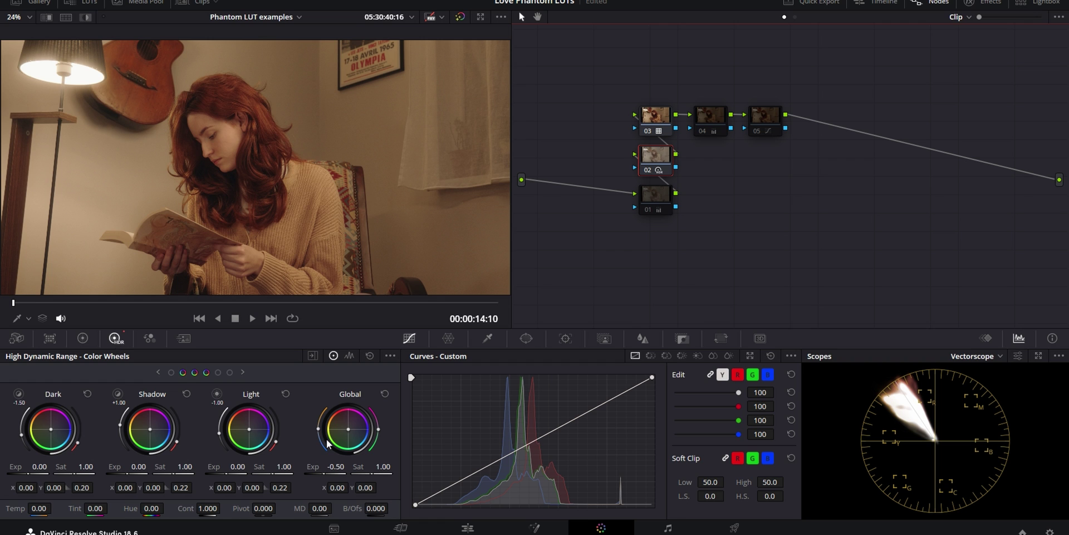
- Enable the temperature correction on node 01 of the reading woman's clip and show its primary color wheels
click(647, 208)
click(648, 209)
click(83, 339)
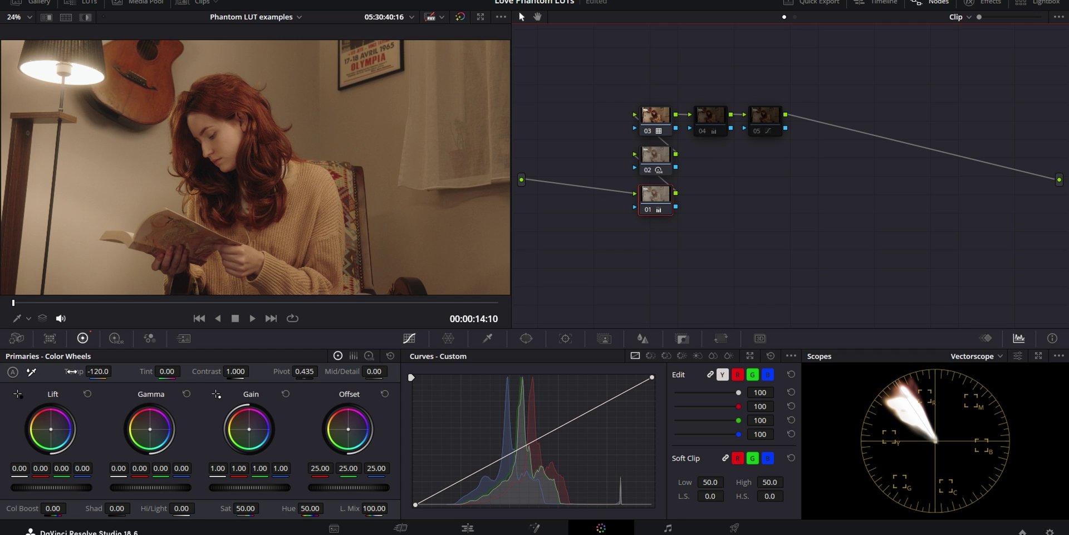
- Enable saturation node 04 and curve node 05 on the reading woman's clip, and compare the two graded versions side by side full screen
click(713, 115)
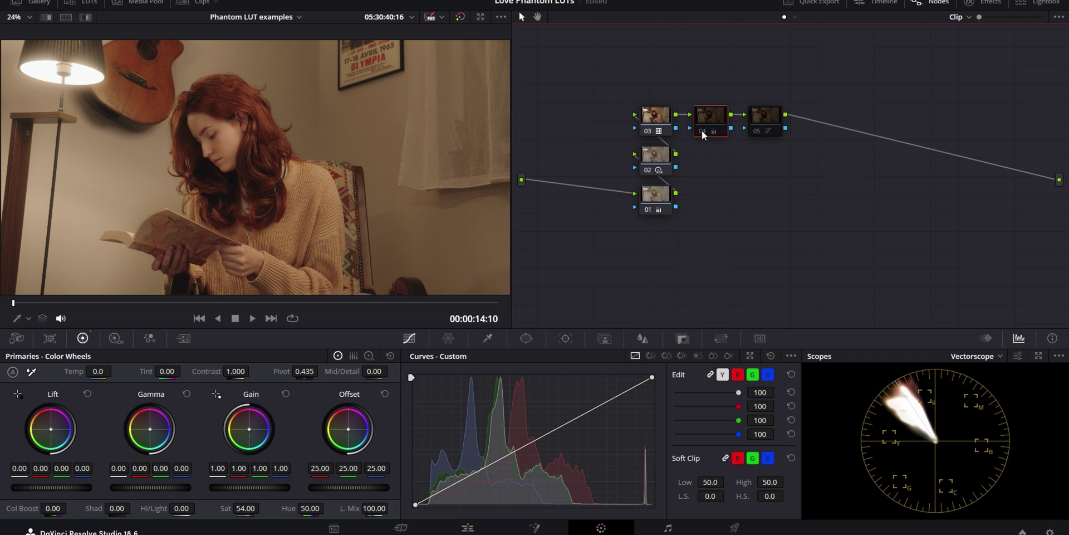
key(ctrl+d)
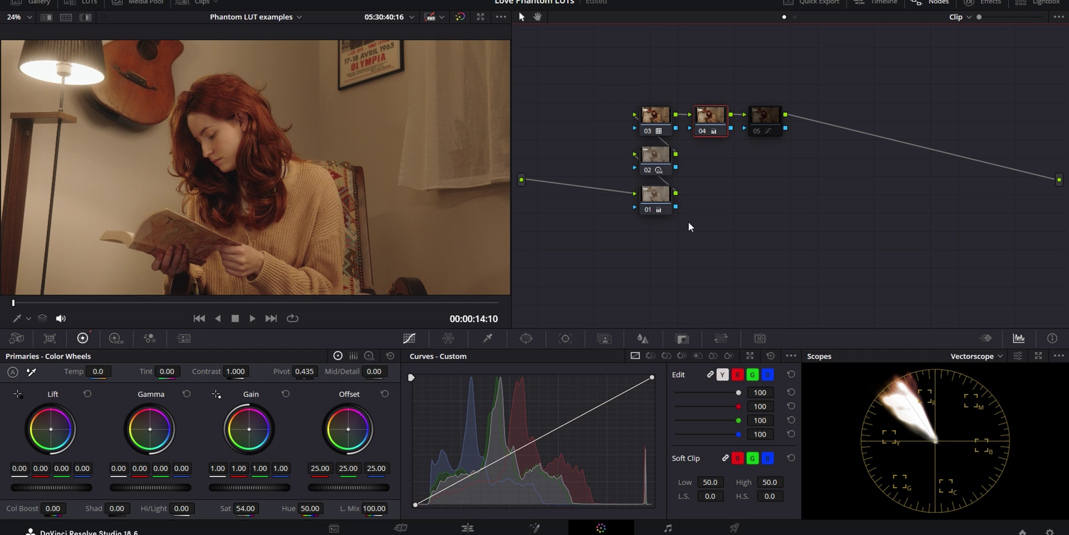
click(769, 114)
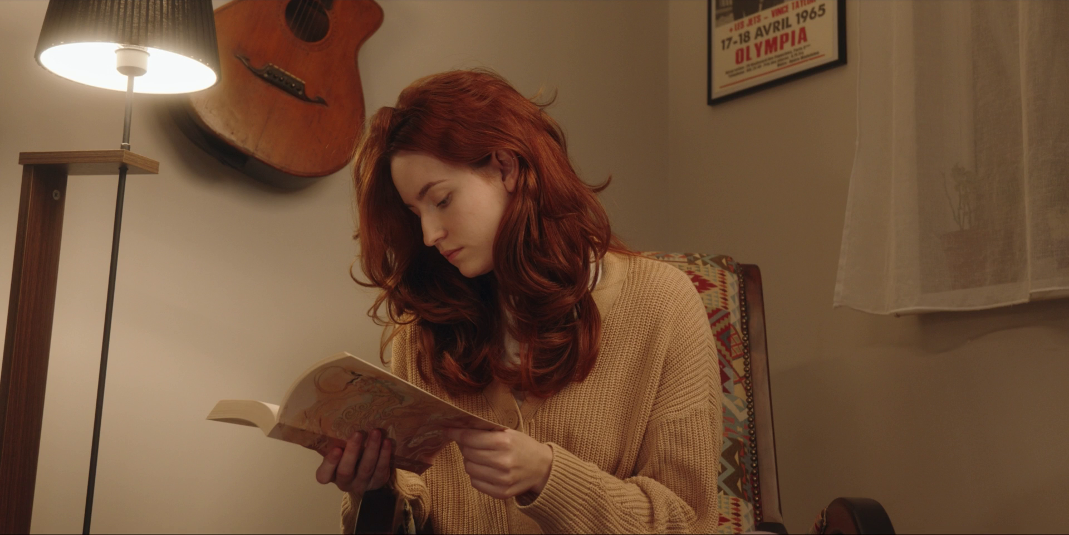
key(ctrl+d)
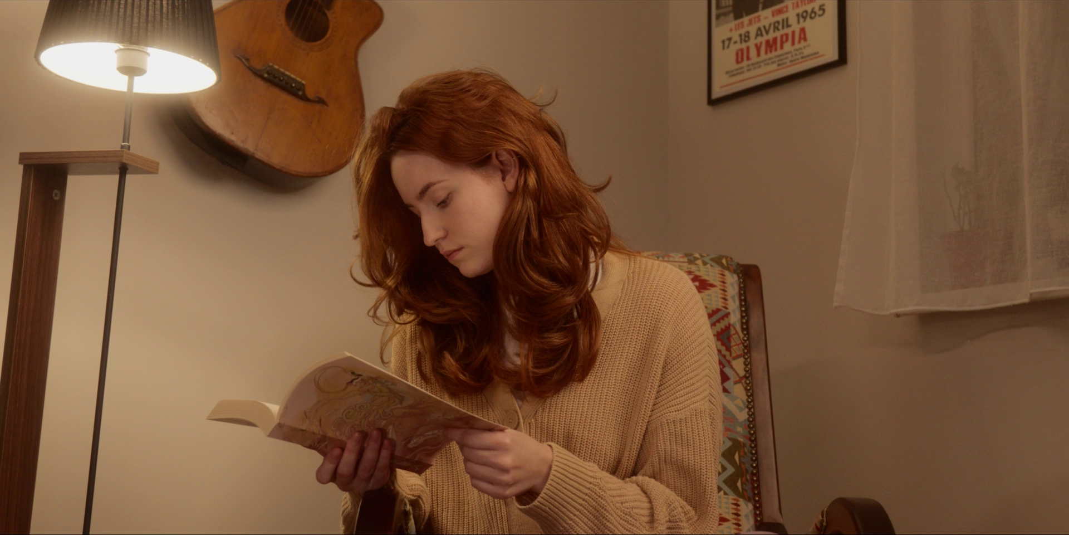
key(ctrl+d)
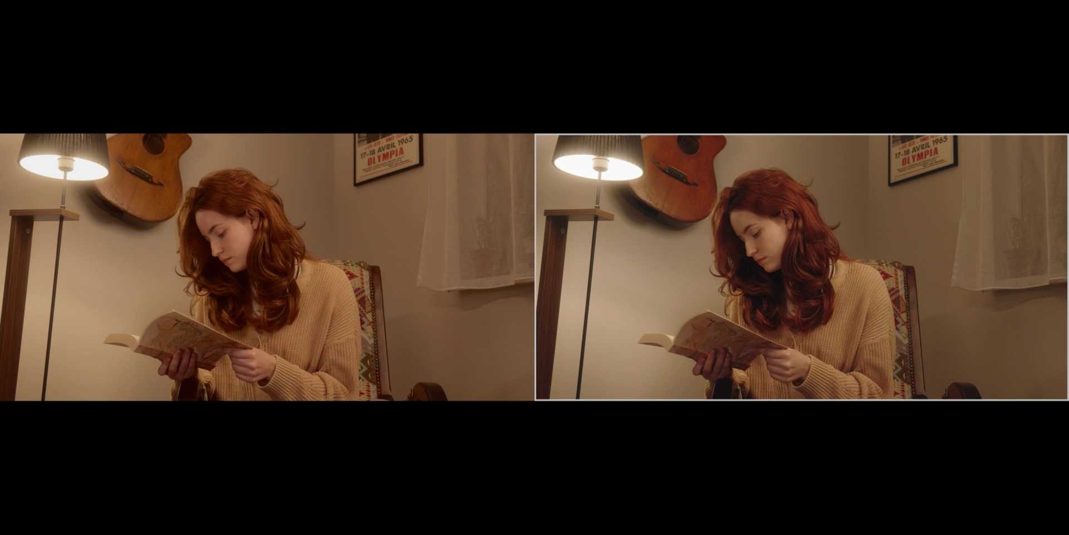
mouse_move(767, 186)
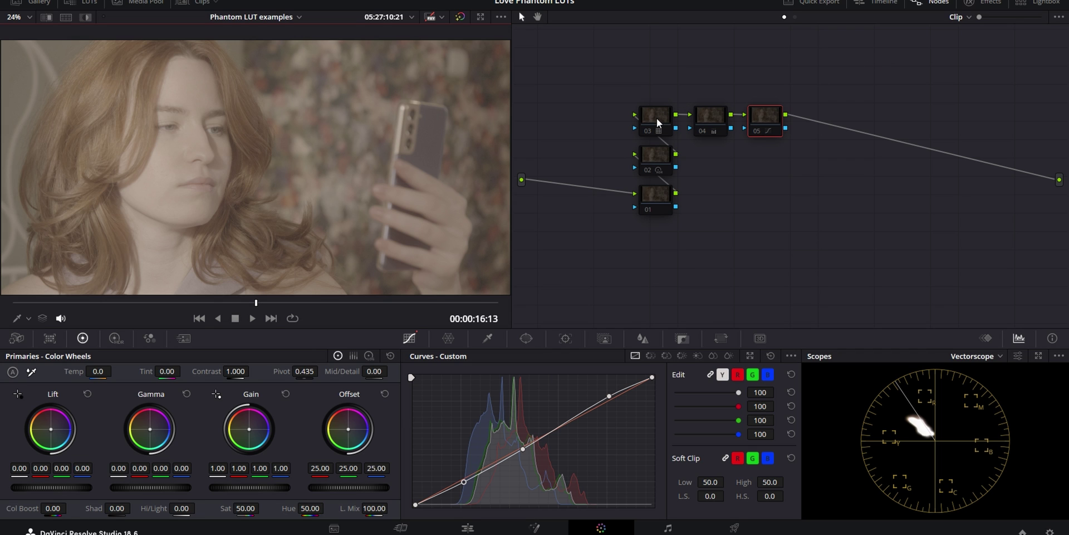
- Enable the Neutral Fx6_65x_Legacy LUT on node 03 and exposure node 02 of the woman-with-phone clip, and show node 02's HDR wheels
mouse_move(657, 118)
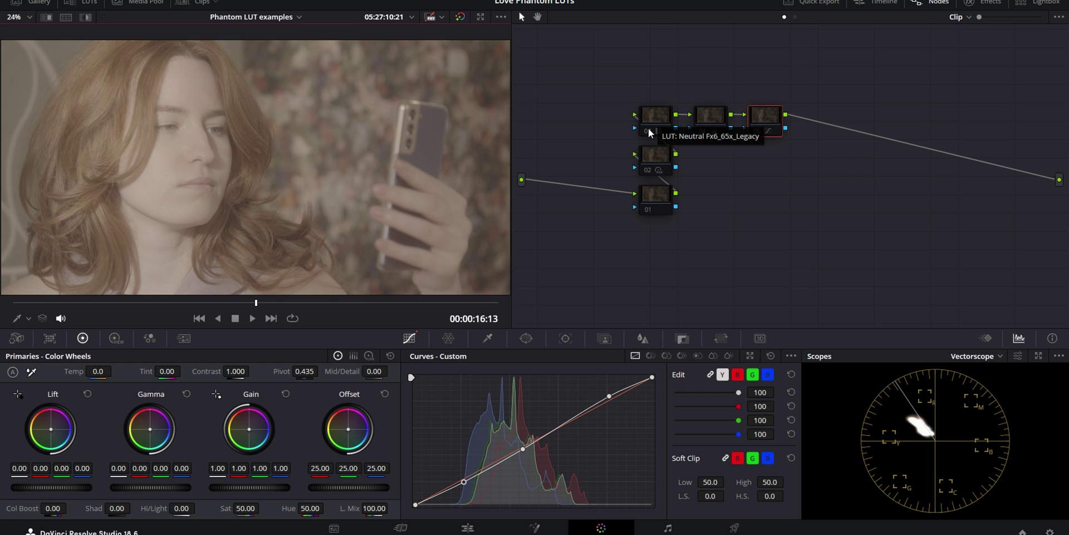
click(648, 129)
click(648, 171)
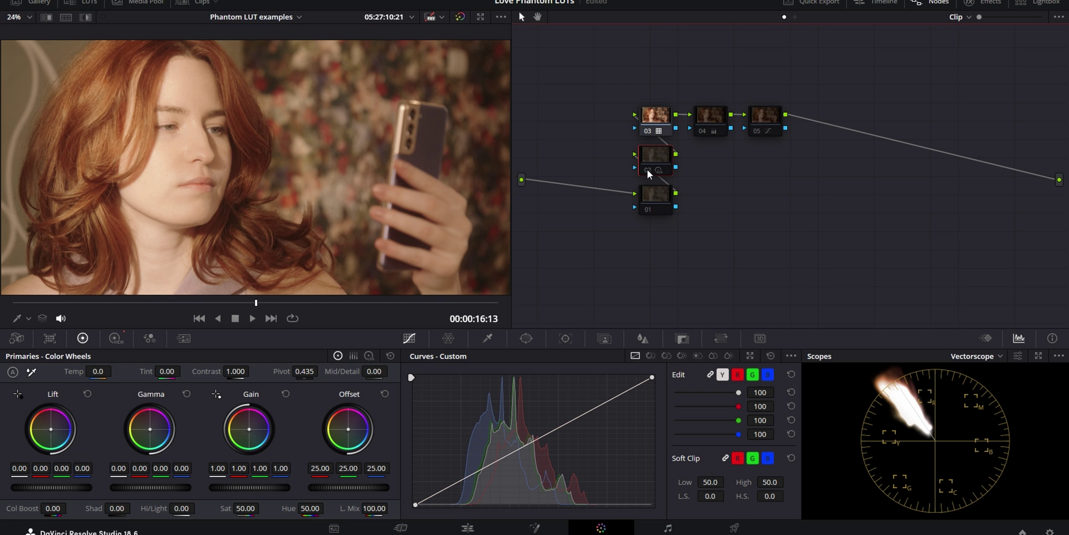
click(649, 172)
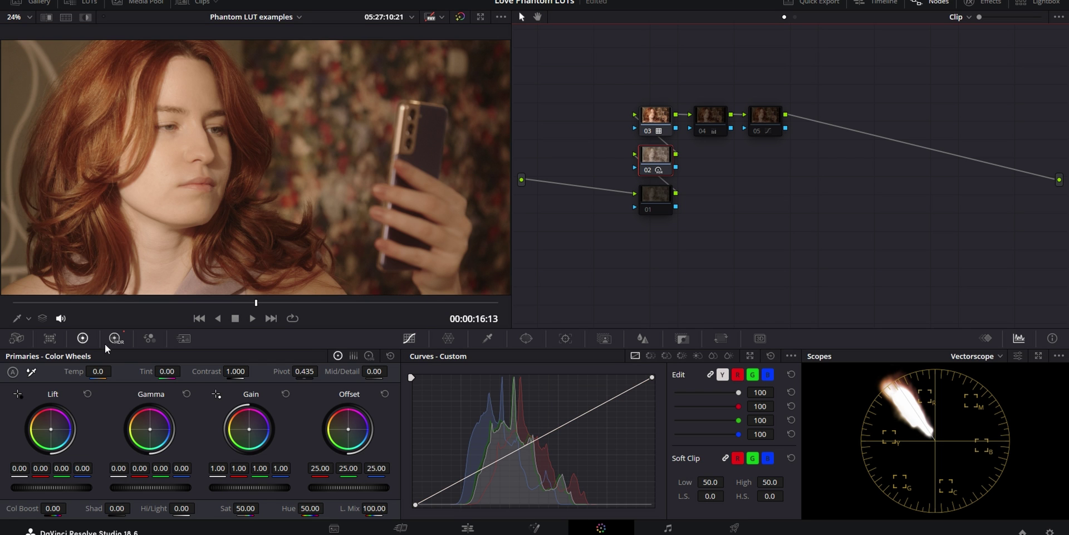
click(113, 340)
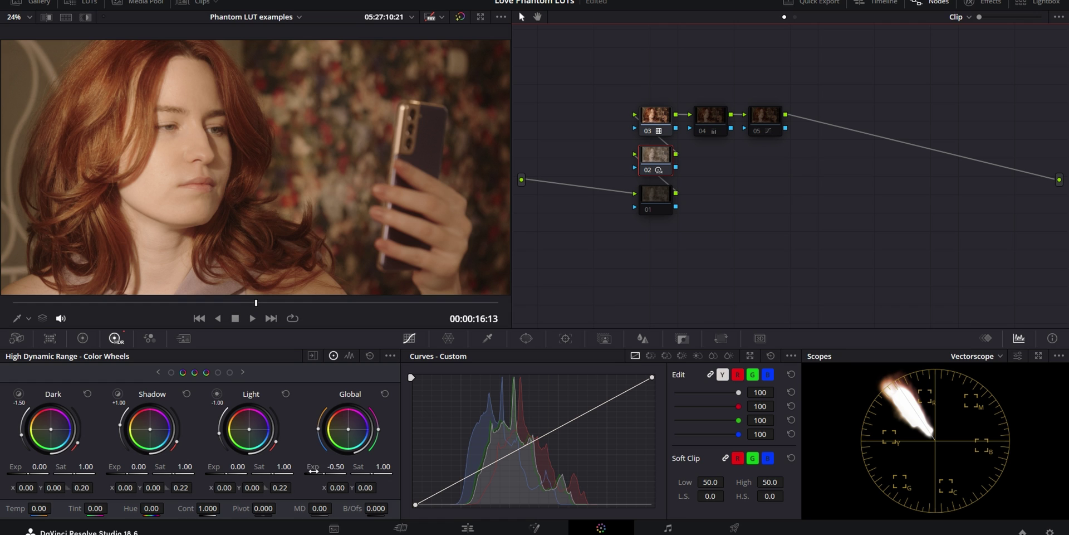
- Enable node 01 of the woman-with-phone clip, and try a slight Offset shift toward blue on its primary wheels, undoing it
click(658, 203)
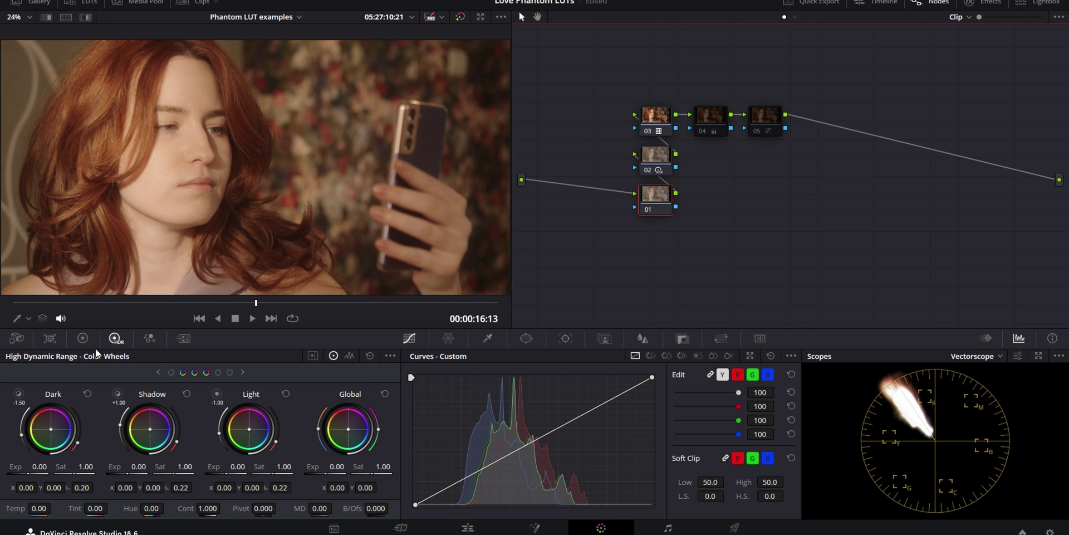
click(83, 339)
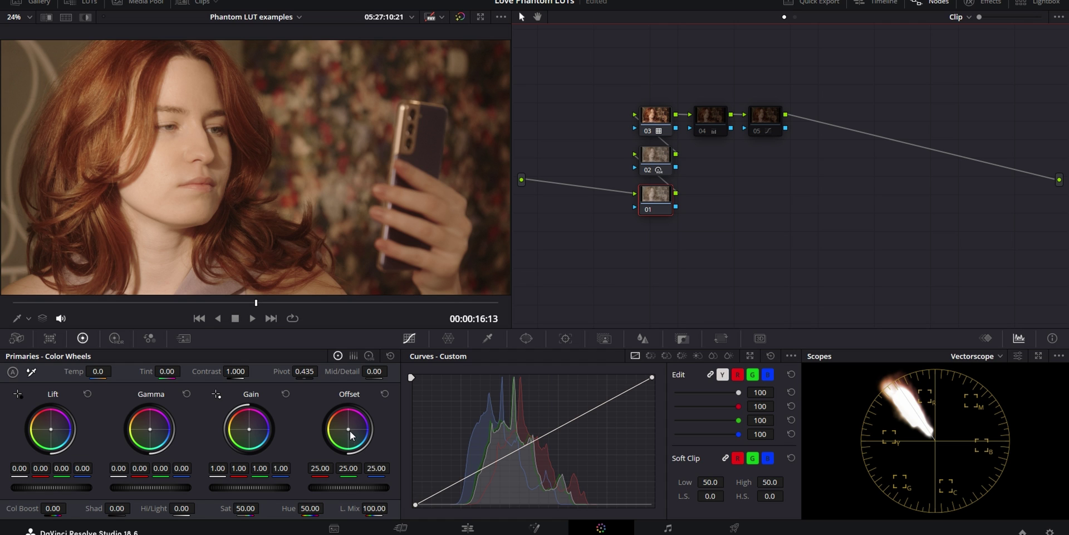
drag(348, 428, 352, 430)
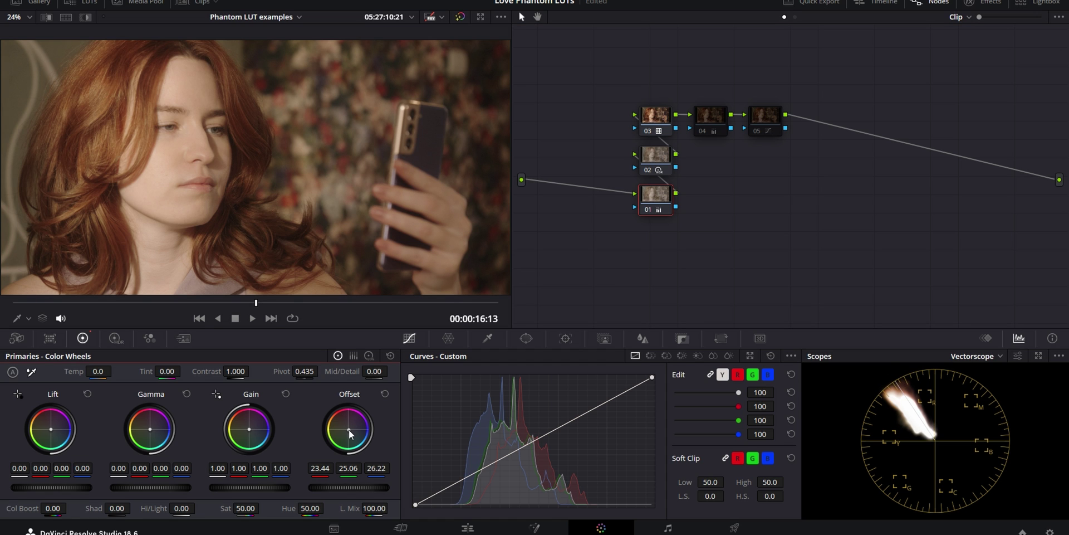
key(ctrl+z)
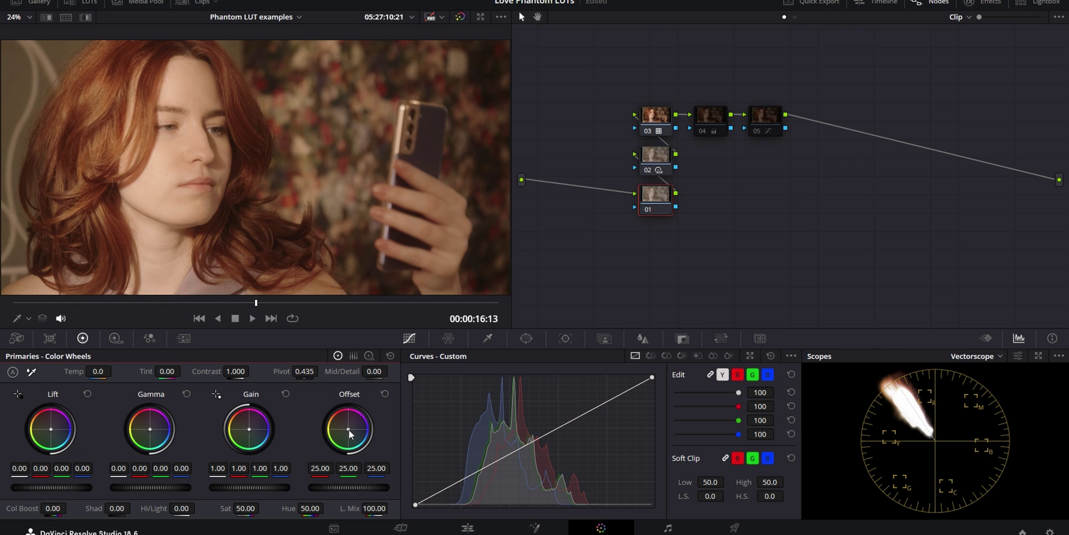
- Enable saturation node 04 and curve node 05 on the woman-with-phone clip, and compare its two graded versions side by side full screen
click(710, 118)
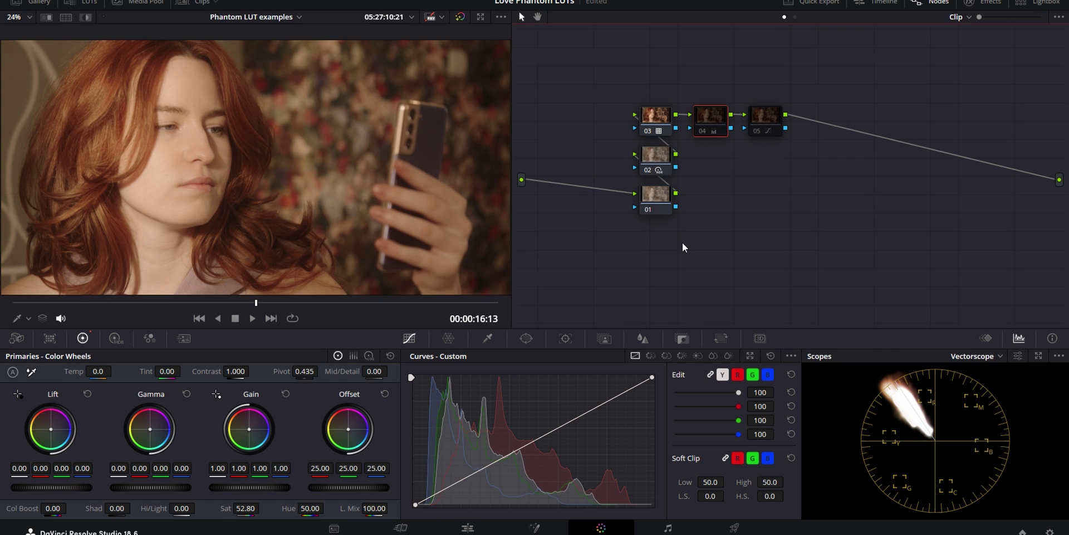
click(703, 130)
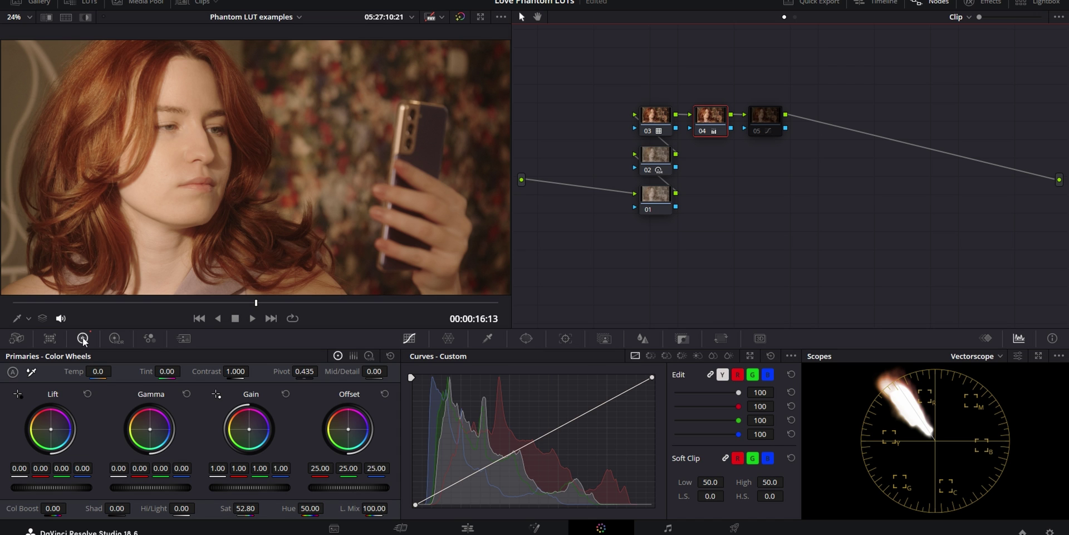
click(763, 115)
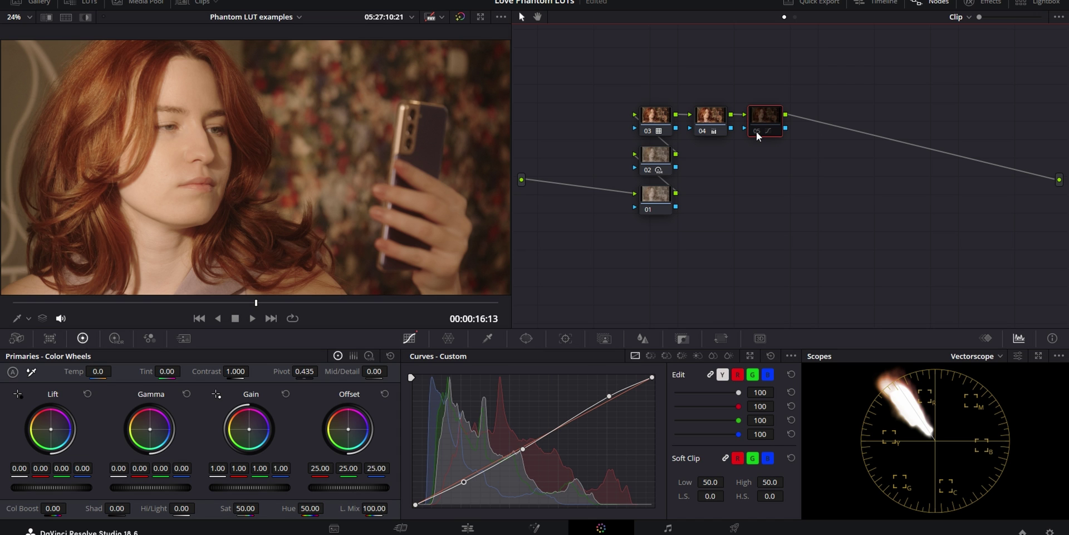
click(759, 130)
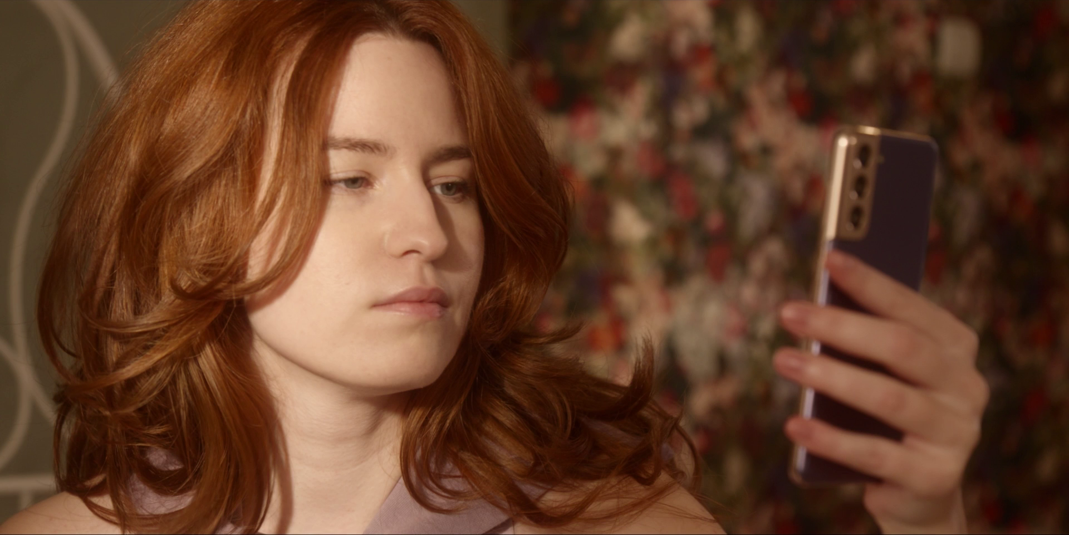
key(ctrl+alt+w)
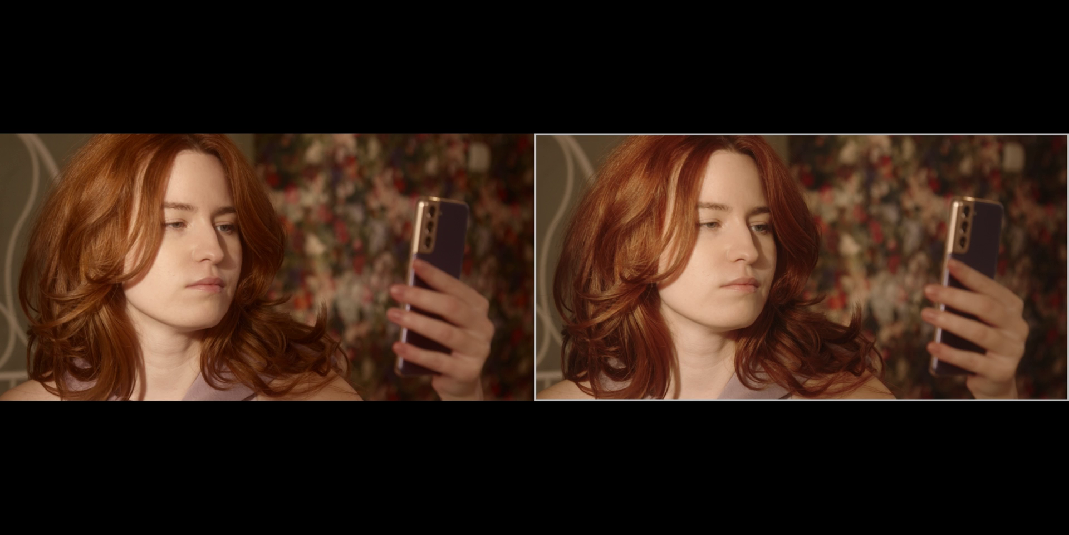
mouse_move(693, 177)
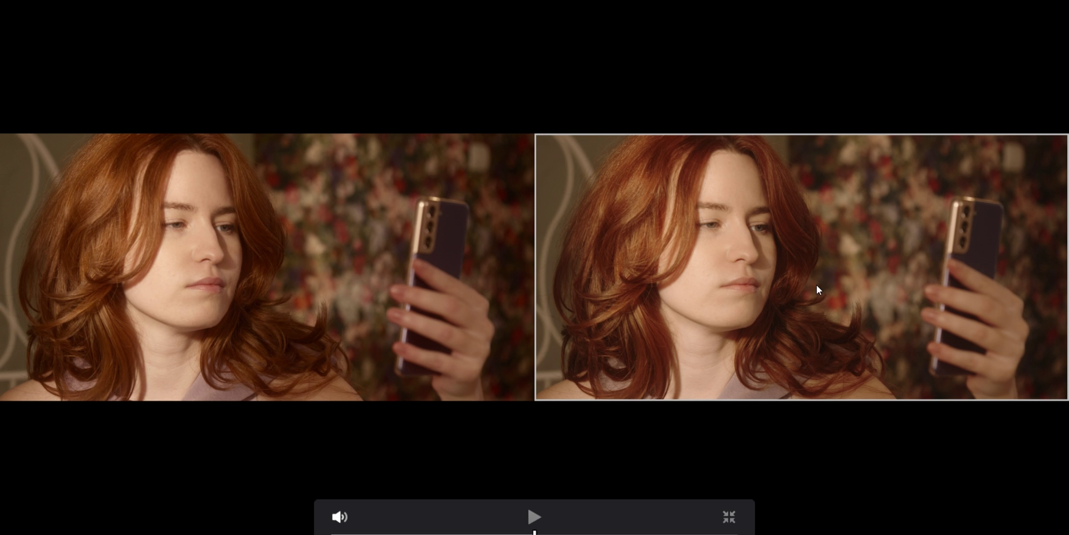